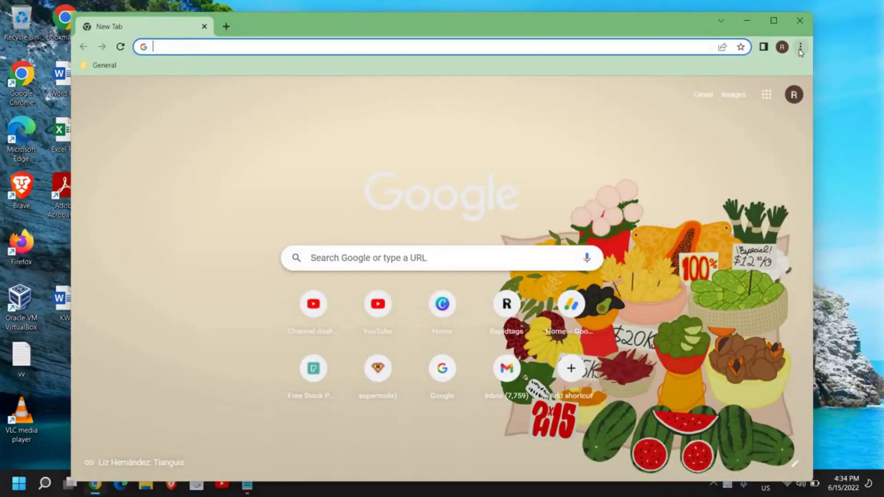
Step: Open Chrome Settings from the three-dots menu to reach Privacy and security
left_click(801, 47)
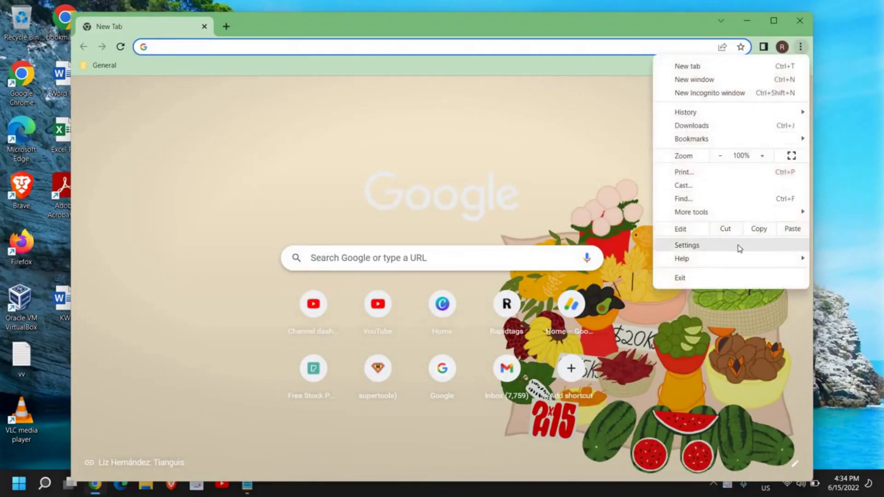
left_click(714, 248)
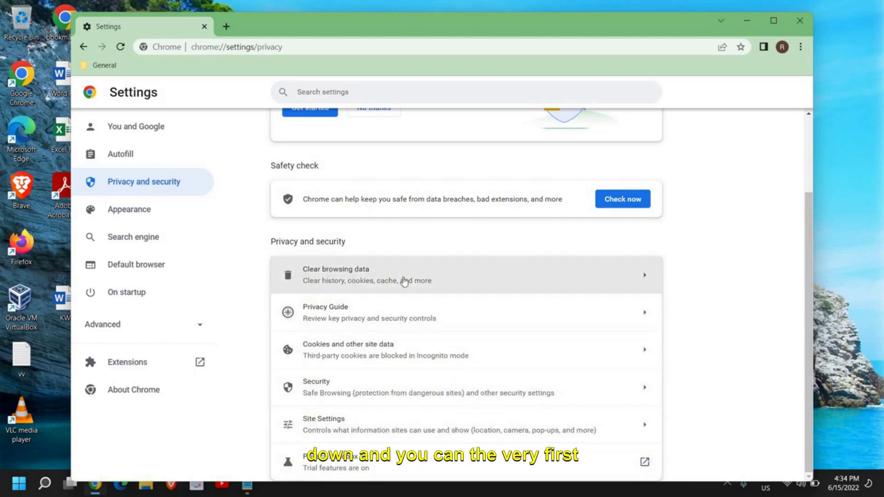
Step: Open Clear browsing data, keep the time range at All time, and expand the Advanced settings
left_click(373, 276)
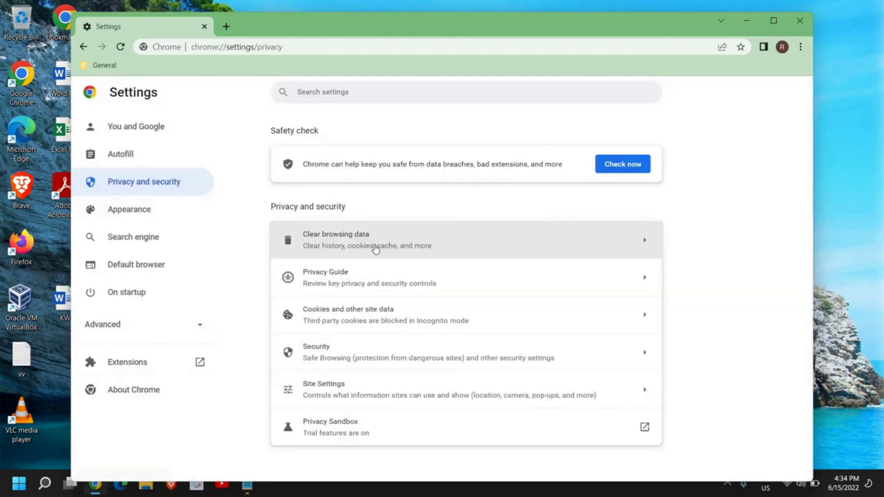
left_click(375, 248)
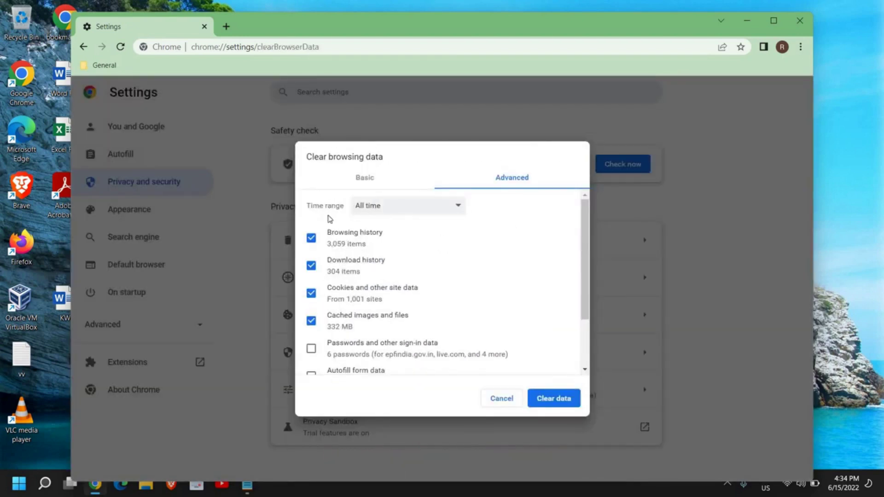
left_click(397, 210)
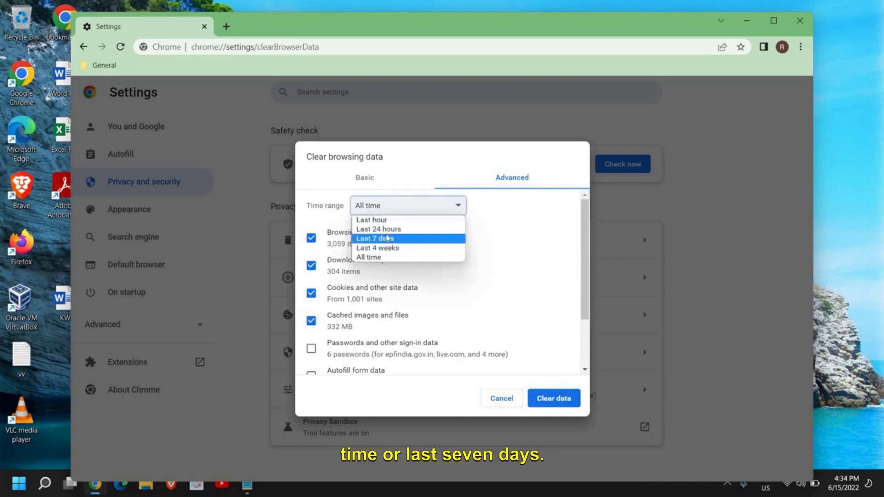
left_click(388, 258)
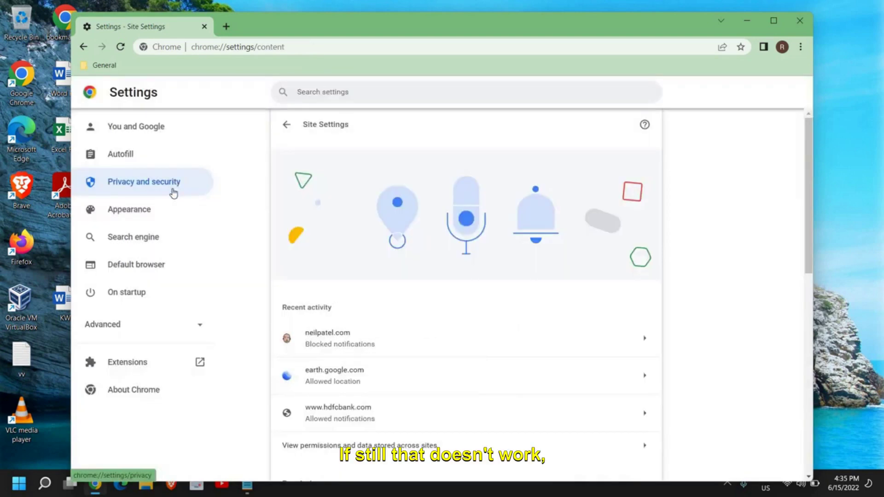
left_click(110, 330)
Step: View the Reset and clean up restore-defaults prompt, cancel it, and minimize Chrome
scroll(110, 333, "down", 1)
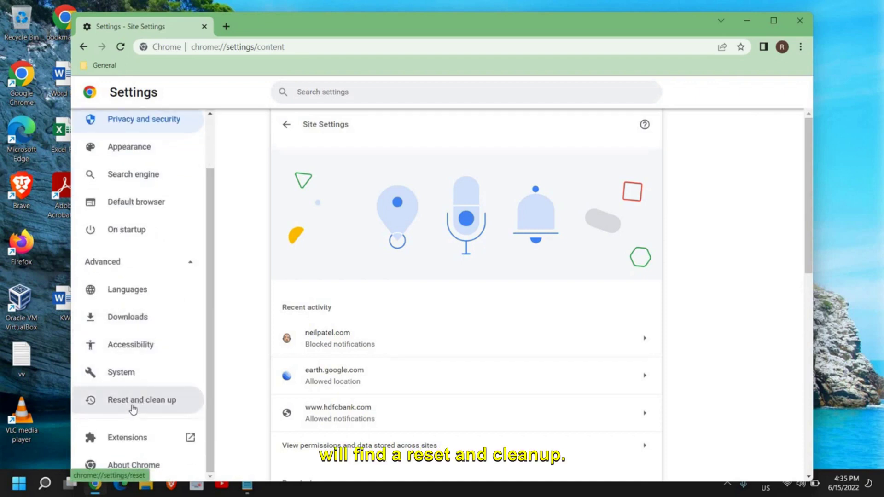
left_click(131, 409)
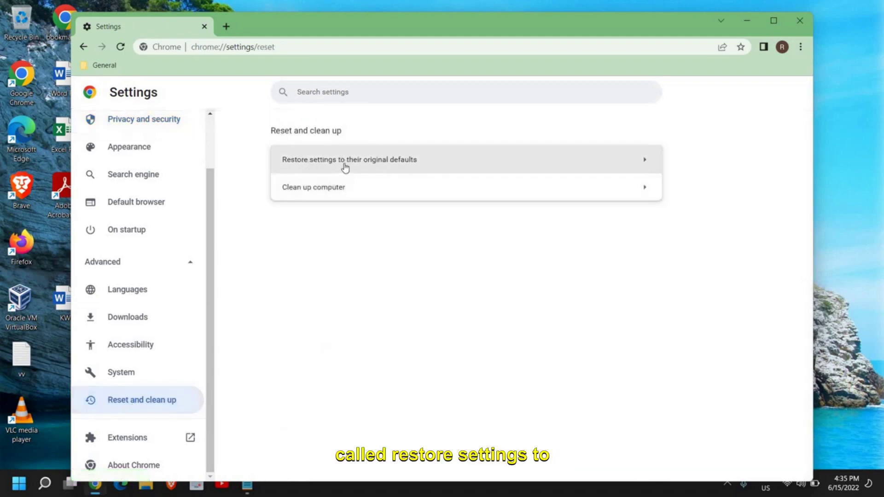
left_click(433, 169)
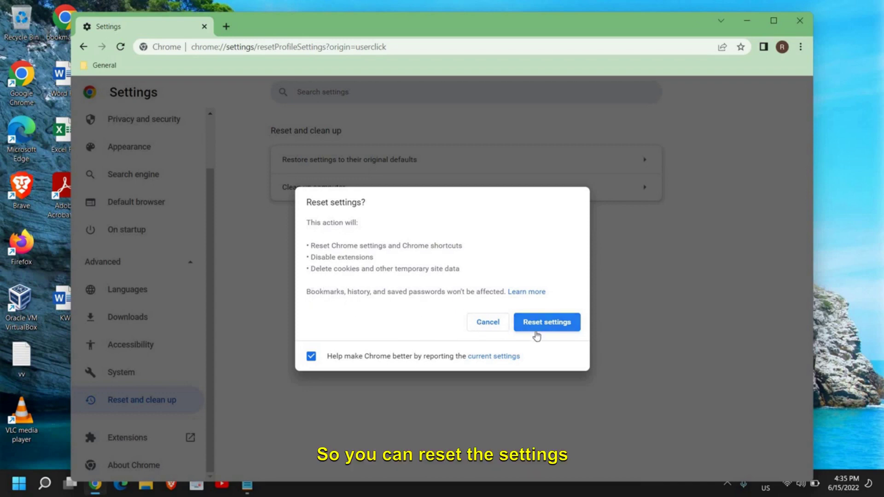
left_click(488, 324)
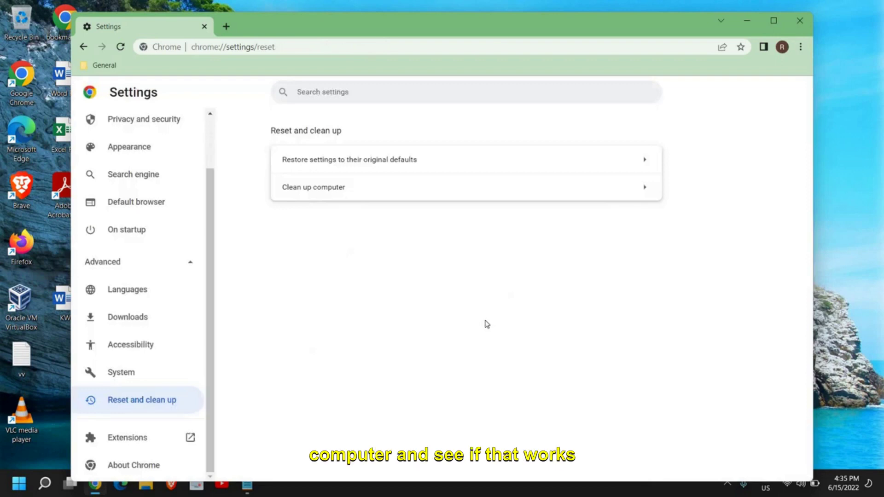
left_click(753, 24)
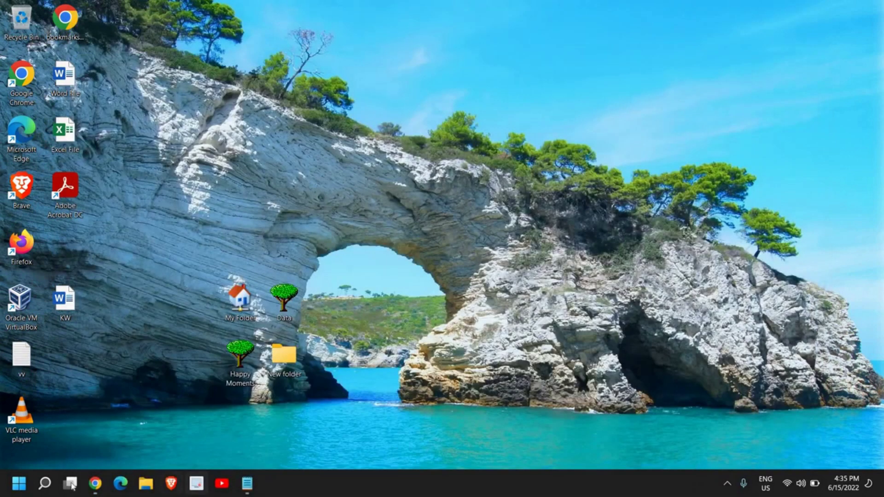
Step: Search for cmd and launch Command Prompt as administrator
left_click(44, 483)
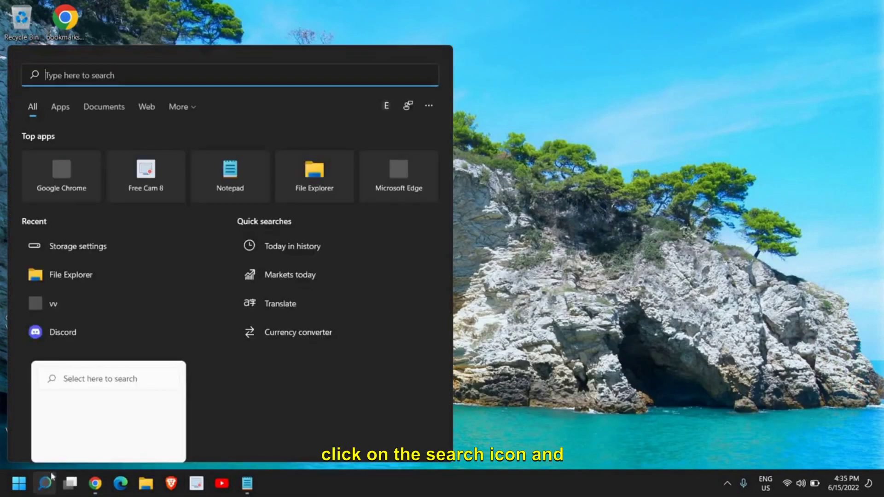
type("cmd")
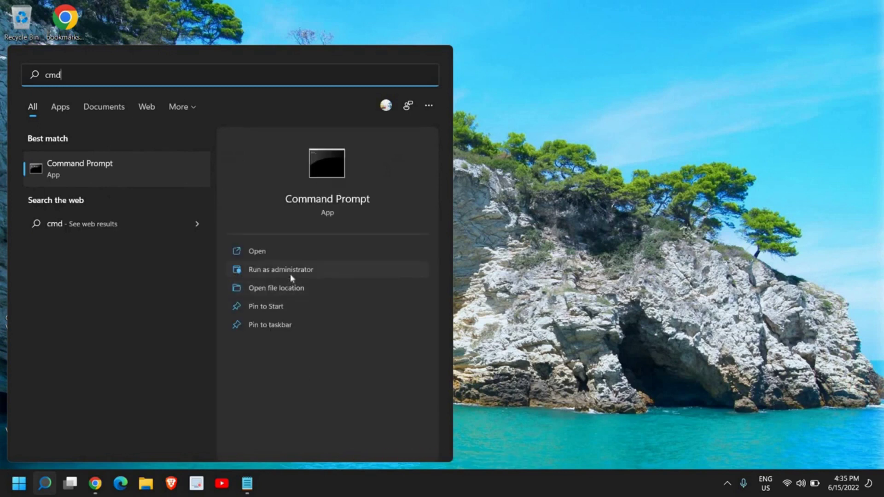
left_click(292, 272)
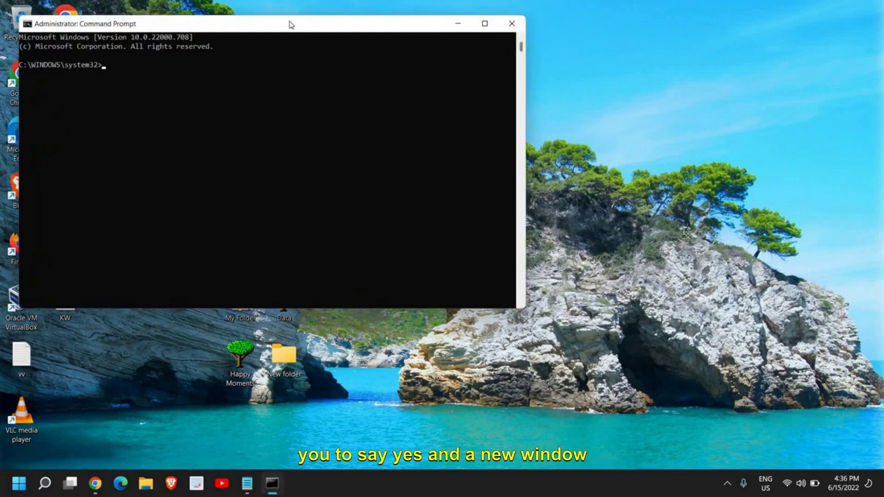
Step: Centre the console window and run ipconfig /flushdns to flush the DNS cache
left_click_drag(291, 23, 480, 103)
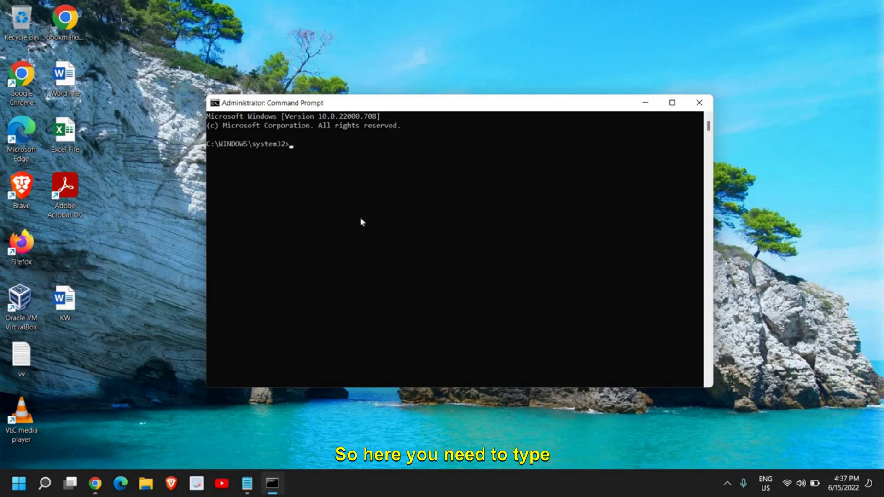
type("ipconfig ")
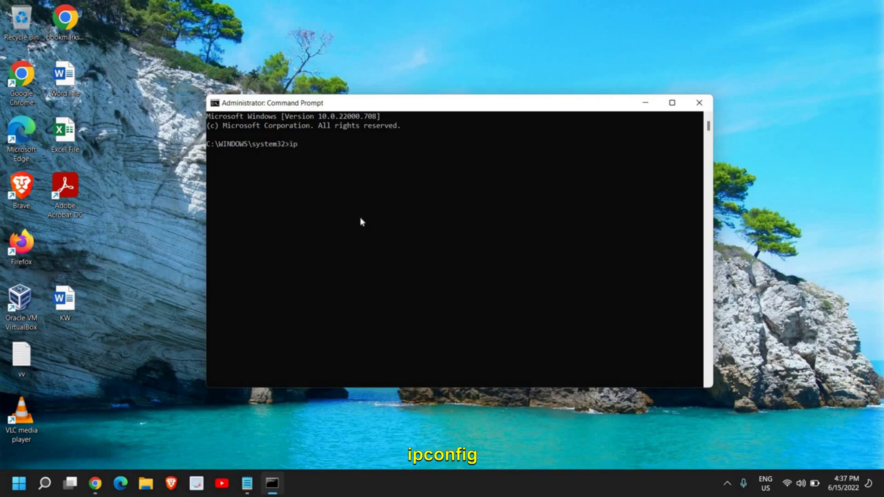
type("/flushdns")
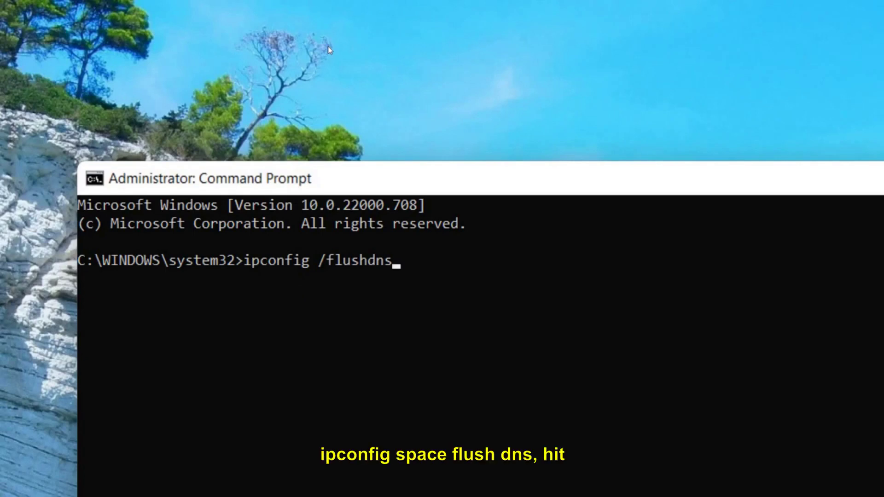
key("Return")
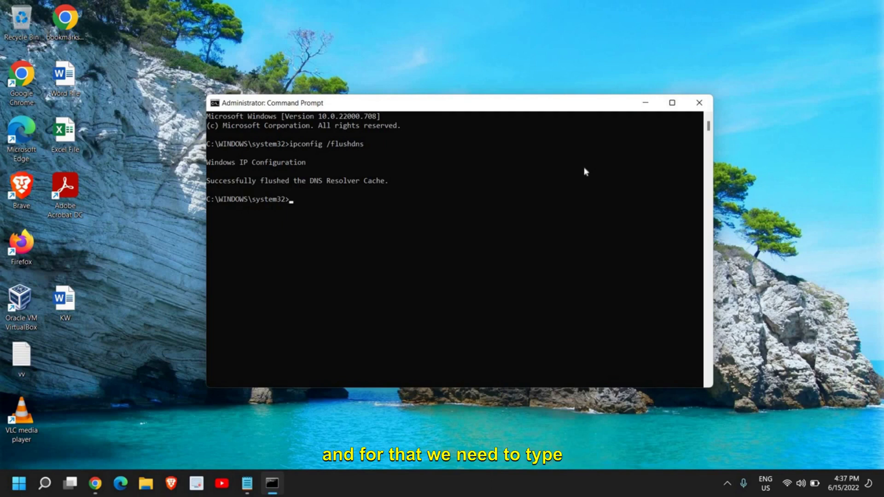
Step: Run netsh int ip reset, then close the Command Prompt window
type("netsh int")
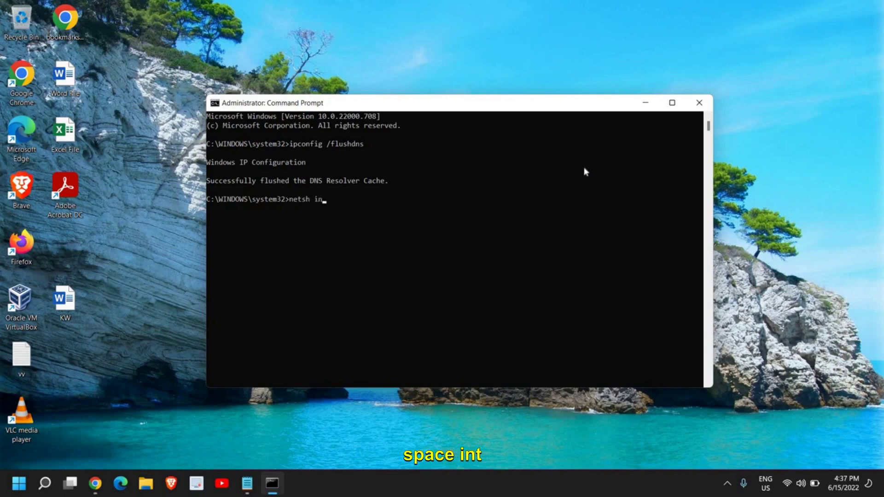
type(" ip reset")
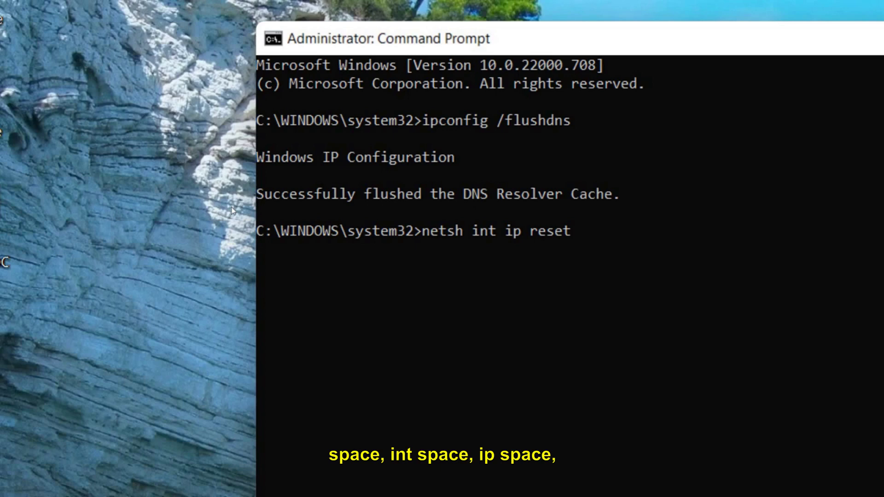
key("Return")
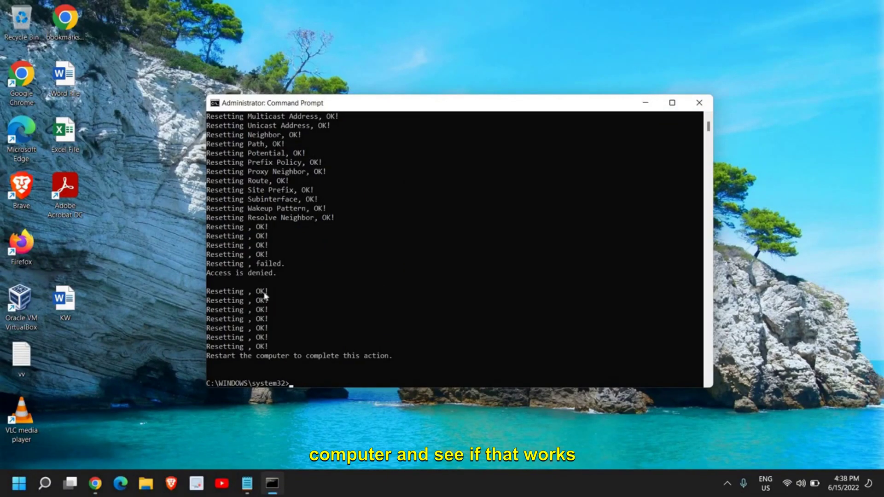
left_click(699, 103)
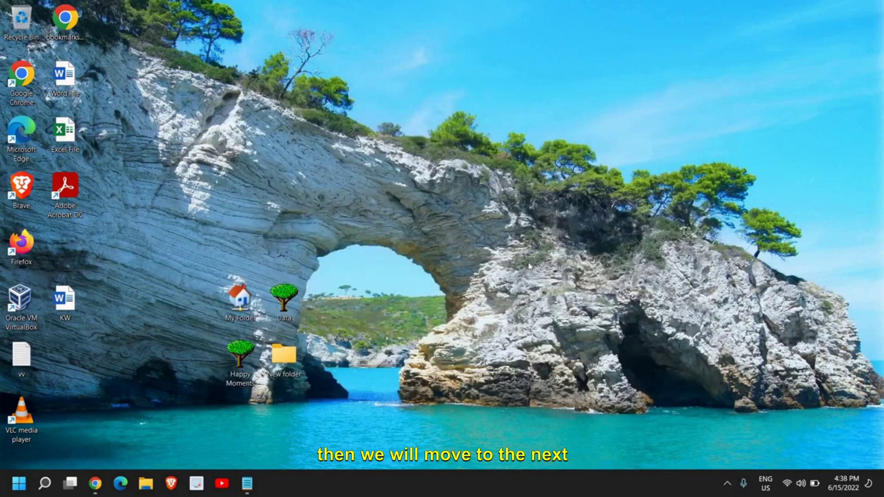
Step: Run ncpa.cpl from the Start menu's Run box to open Network Connections
right_click(22, 480)
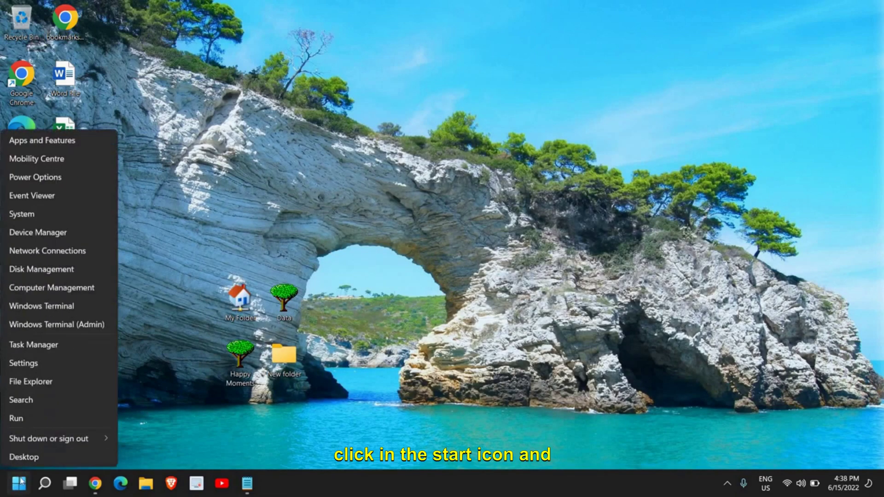
left_click(45, 419)
type("ncpa")
key("Down")
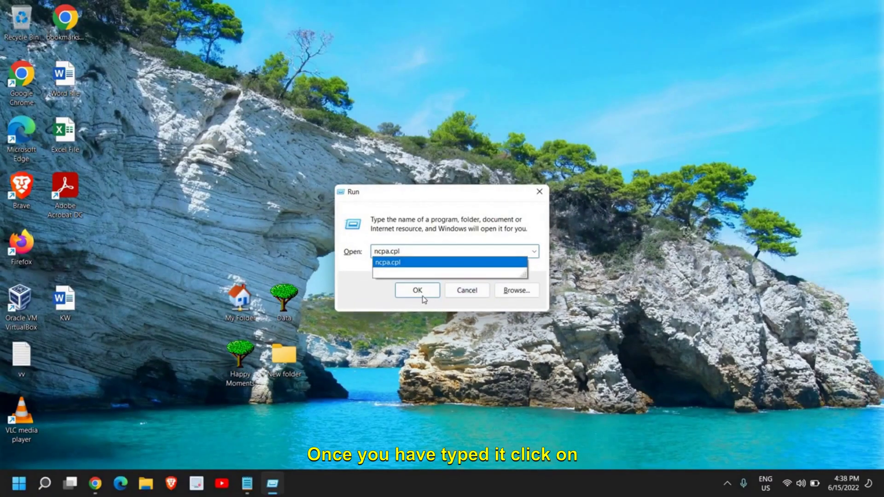
left_click(385, 299)
left_click(423, 296)
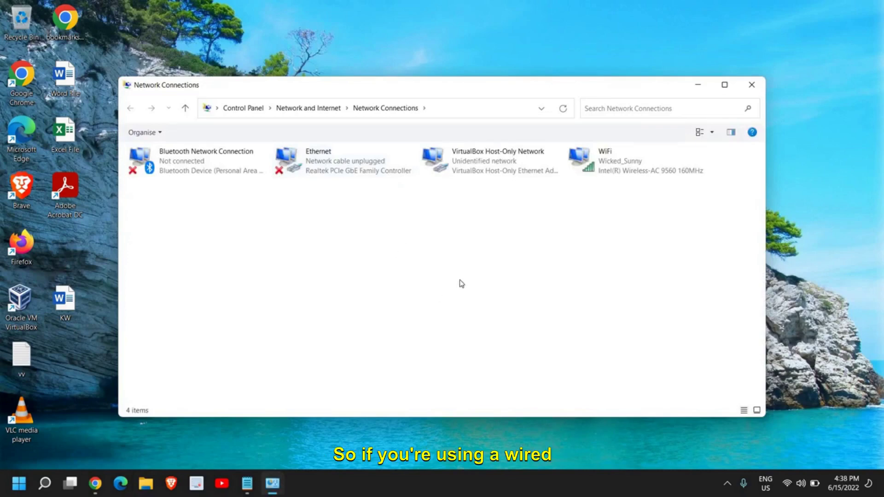
Step: Open the WiFi adapter's Internet Protocol Version 4 (TCP/IPv4) properties
left_click(343, 159)
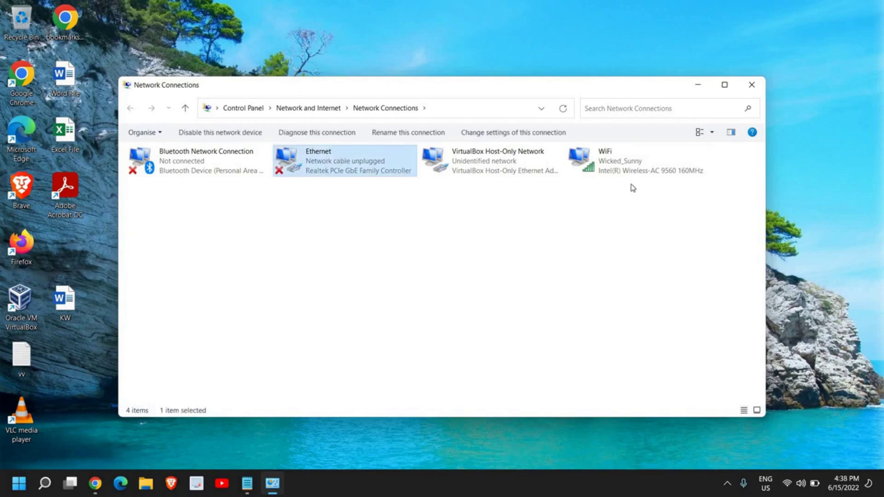
left_click(627, 162)
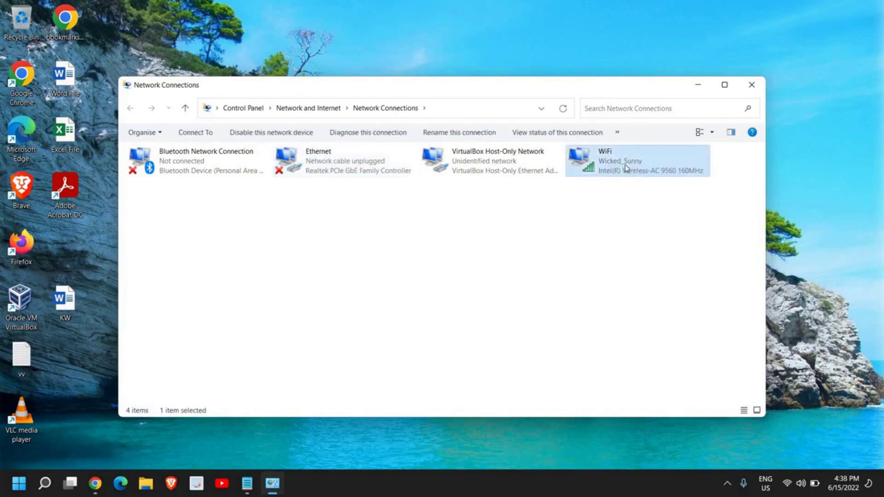
right_click(600, 160)
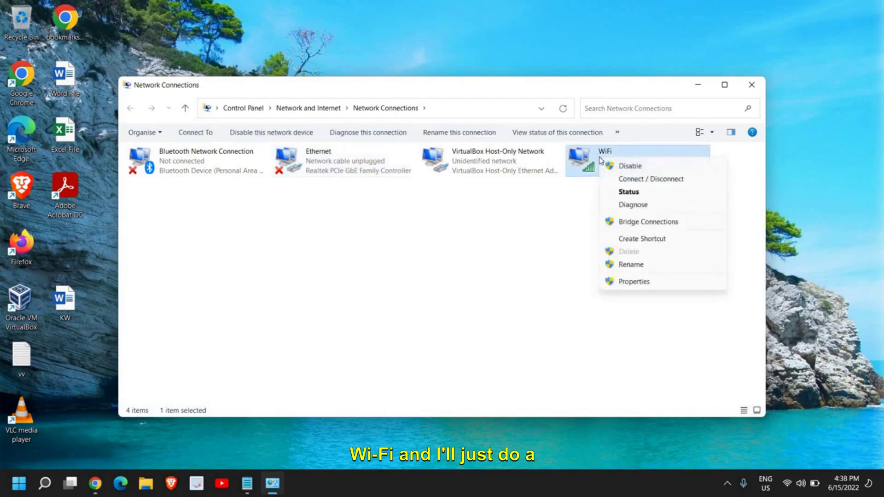
left_click(641, 281)
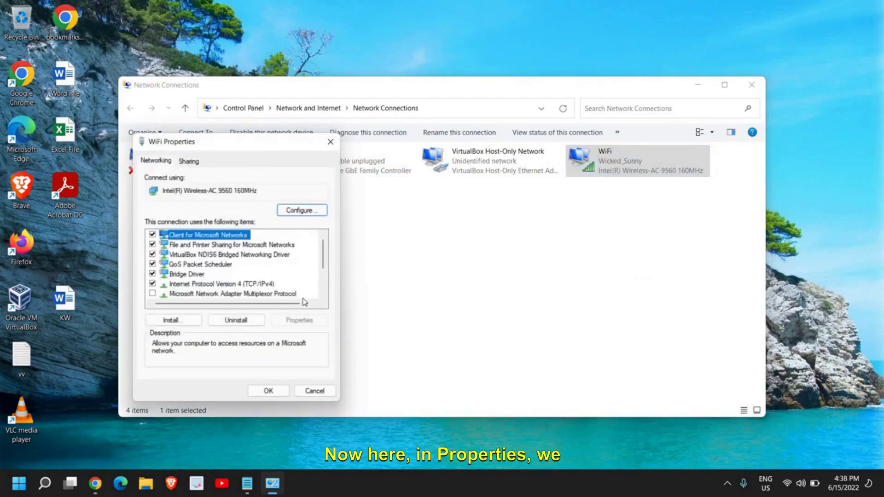
left_click(215, 284)
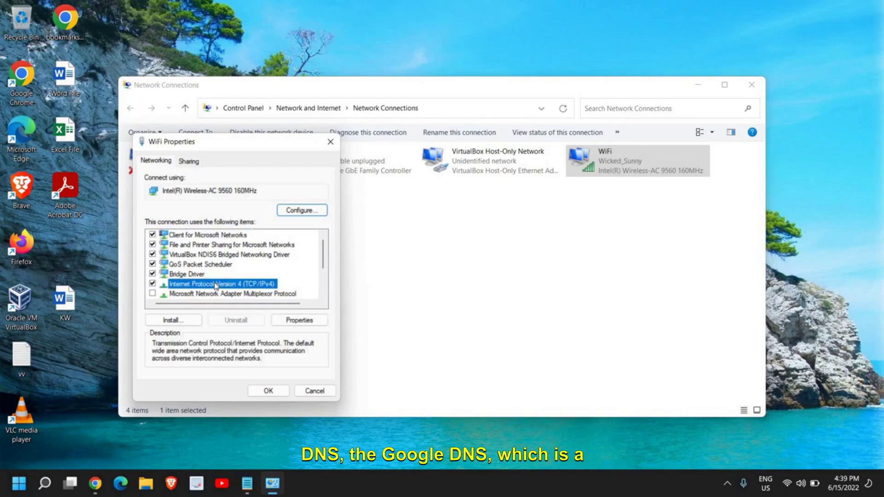
left_click(299, 320)
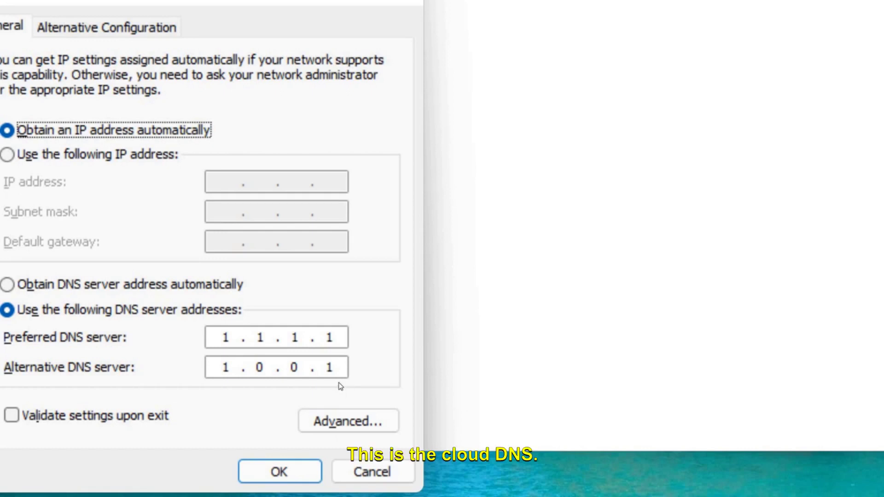
Step: Switch to the Notepad note listing Google DNS 8.8.8.8 and 8.8.4.4
key("alt+Tab")
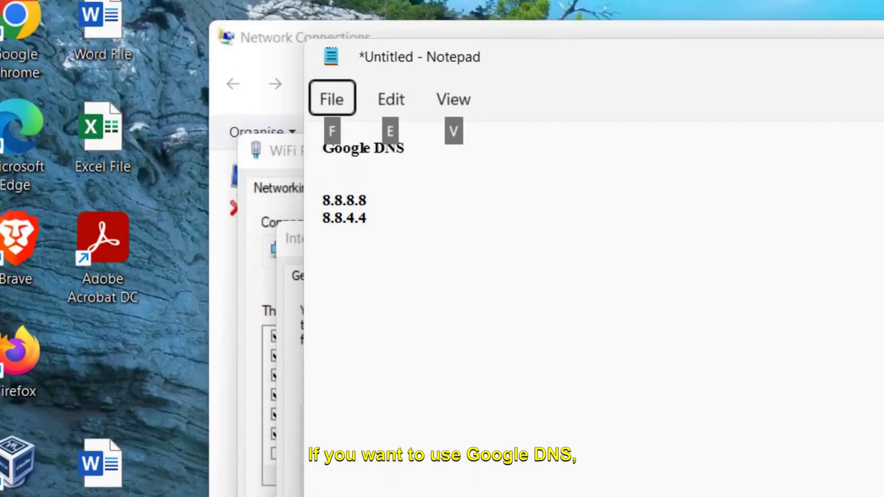
left_click(371, 249)
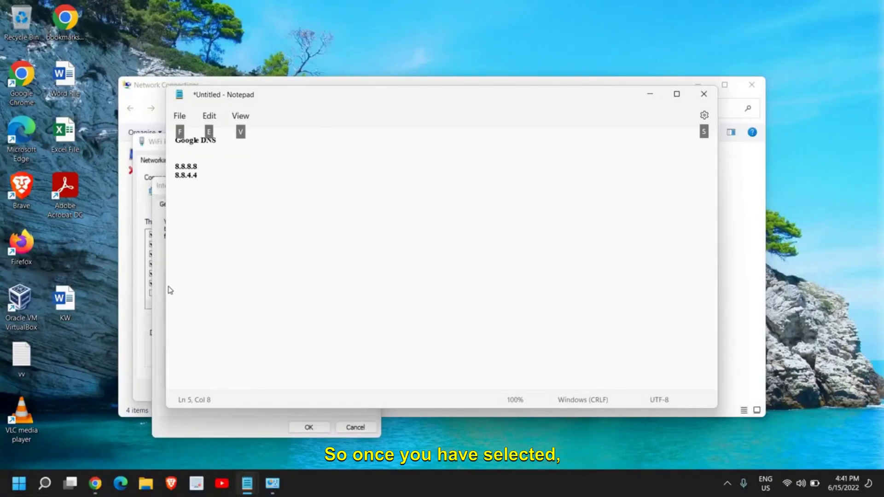
Step: Save the IPv4 DNS servers 1.1.1.1 and 1.0.0.1 and close WiFi Properties
left_click(306, 400)
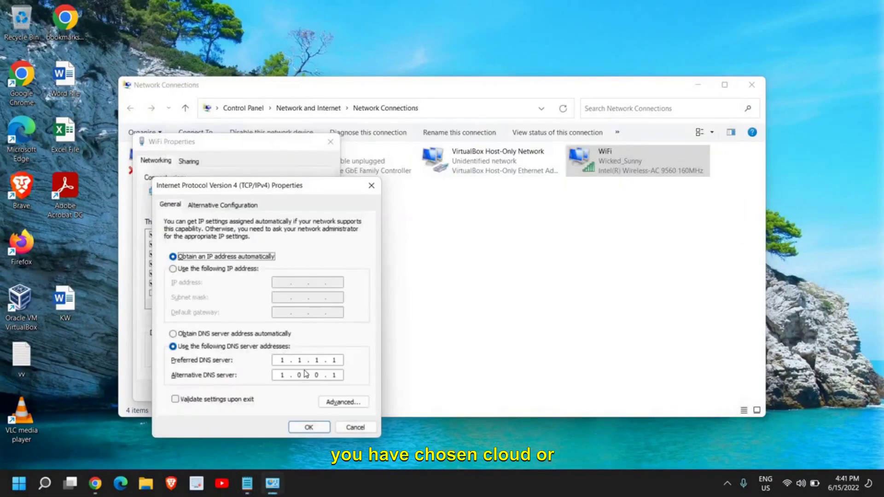
left_click(303, 428)
left_click(269, 392)
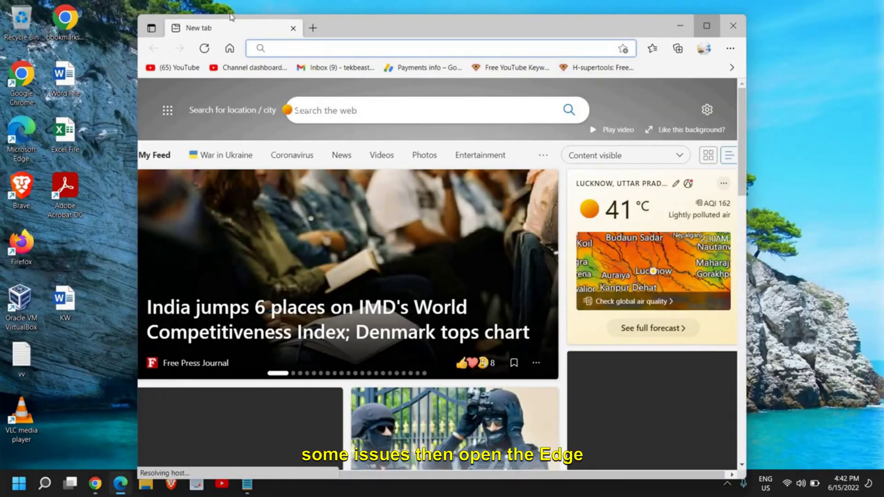
Step: Maximize Edge and search Google for 'mozilla firefox'
left_click(707, 26)
type("mozil")
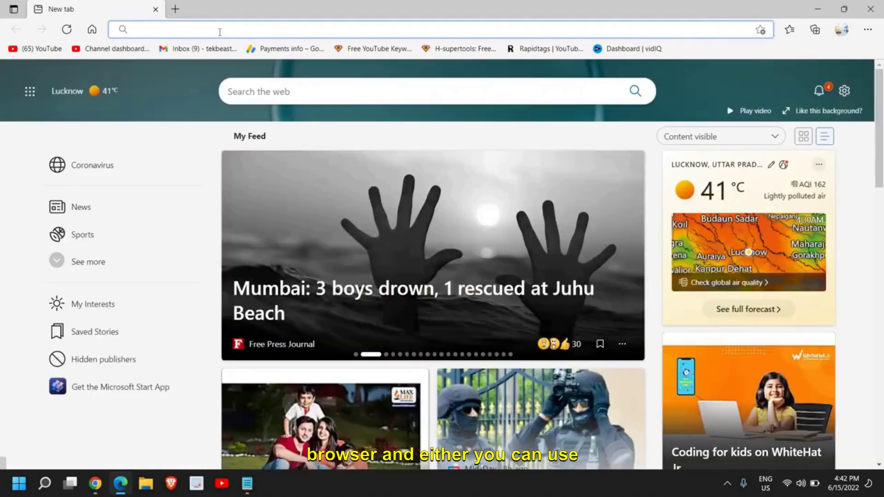
type("la")
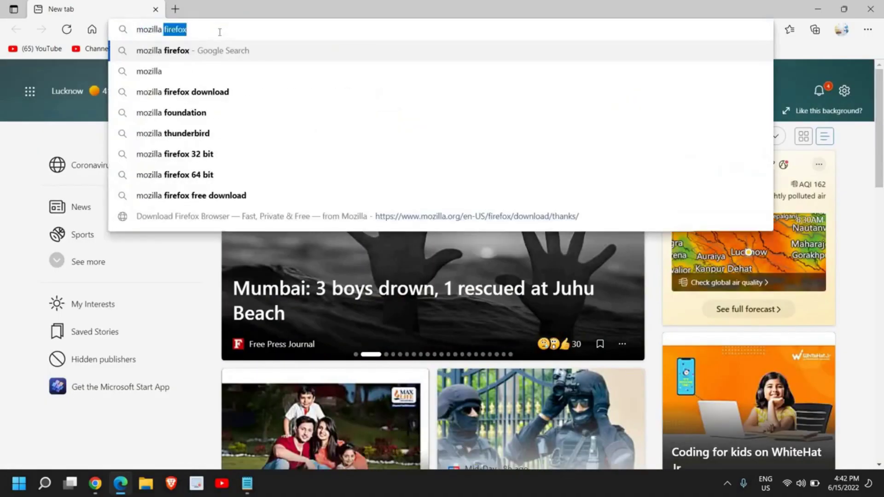
key("Return")
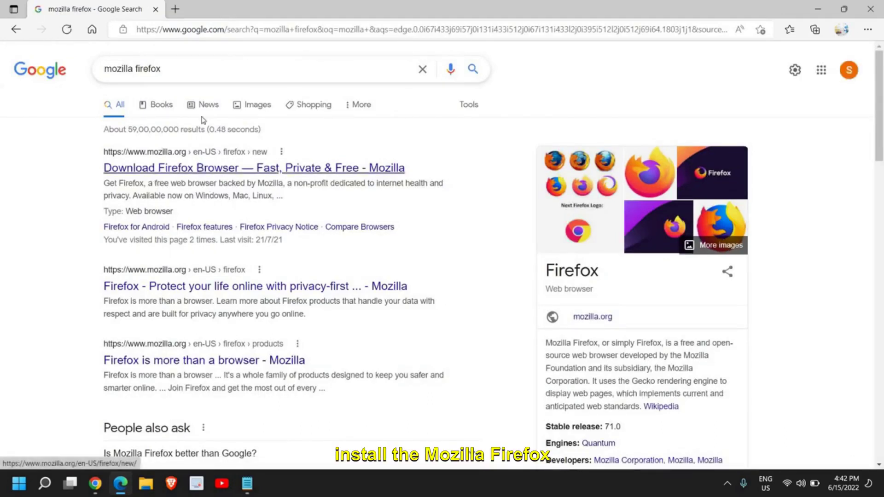
Step: Replace the query with a Google search for 'brave', then return to the Google home page
left_click_drag(199, 69, 52, 83)
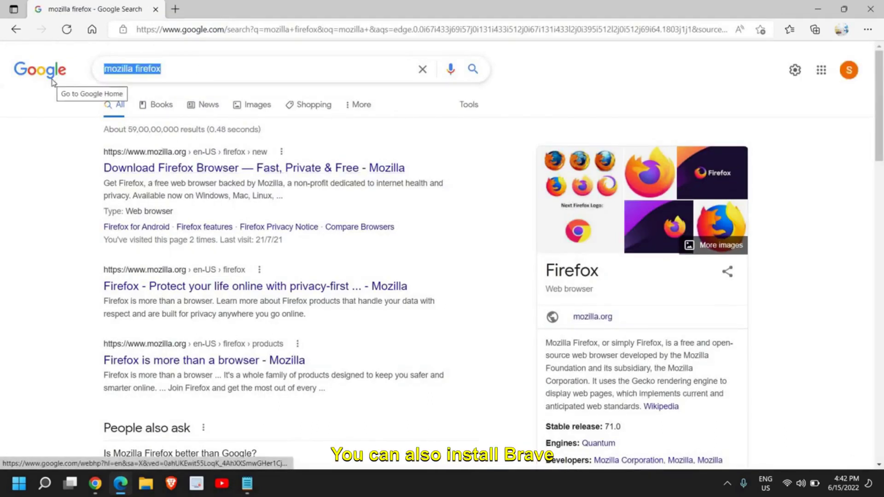
type("brave")
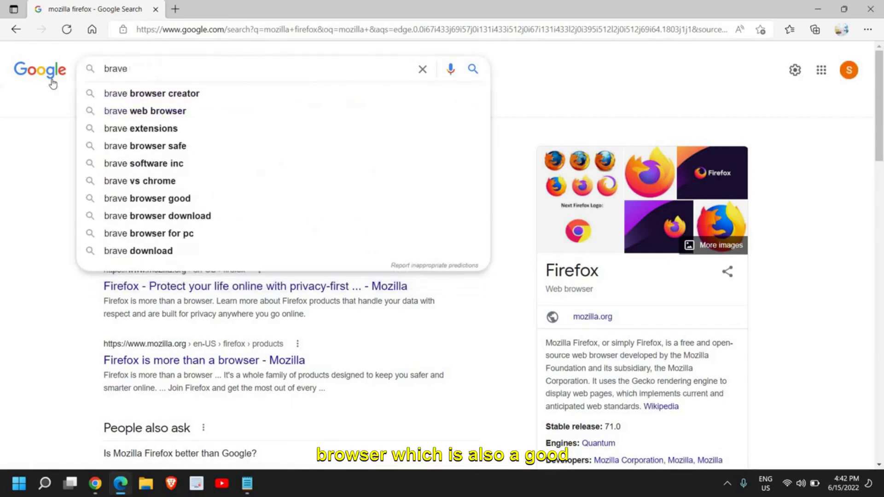
key("Return")
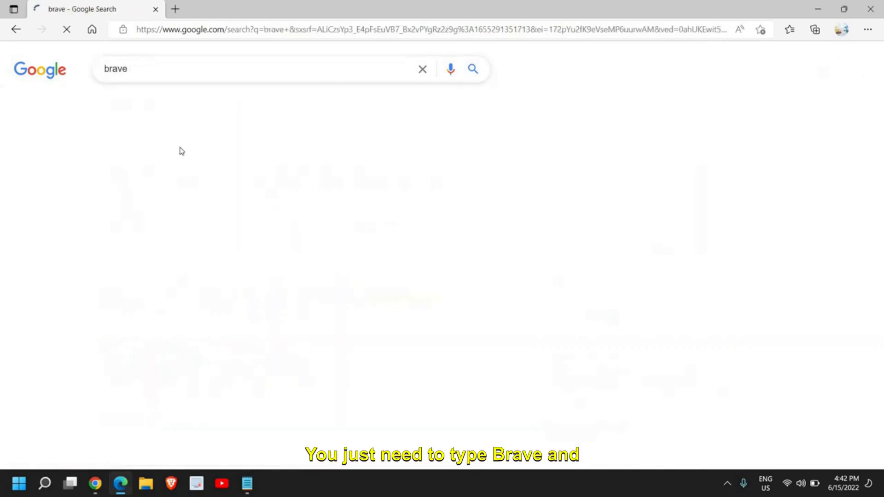
left_click(172, 69)
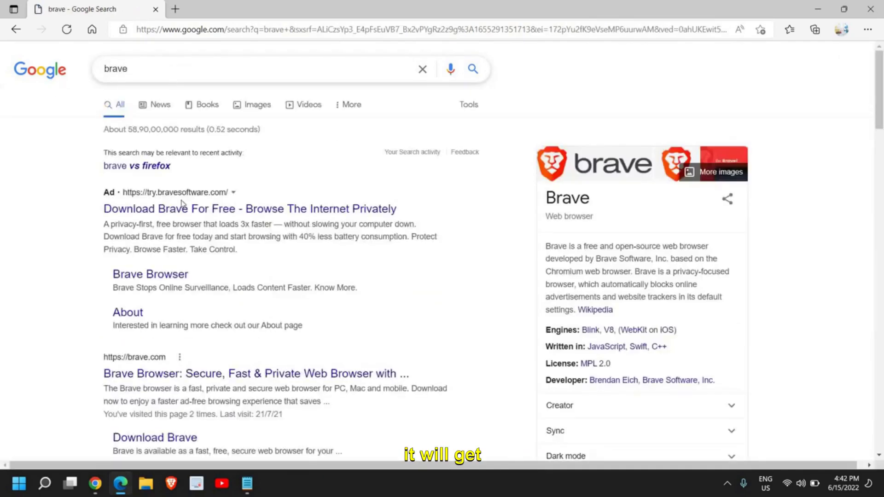
left_click_drag(140, 402, 146, 402)
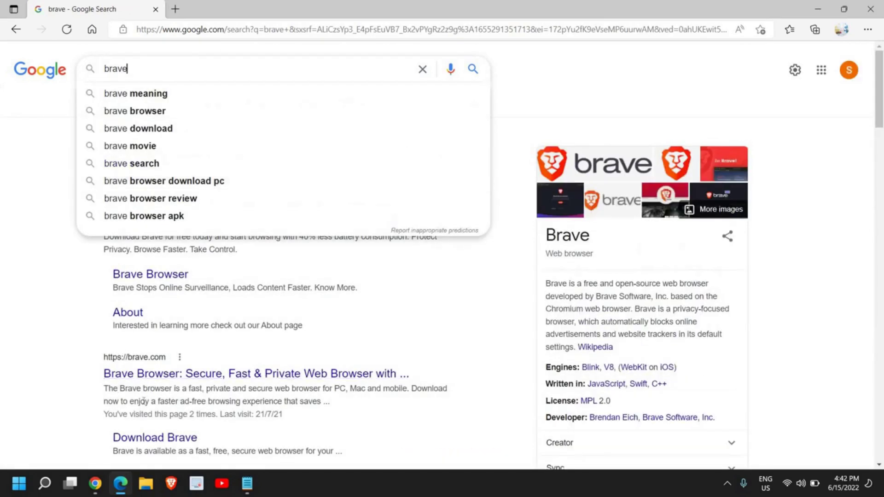
left_click(34, 76)
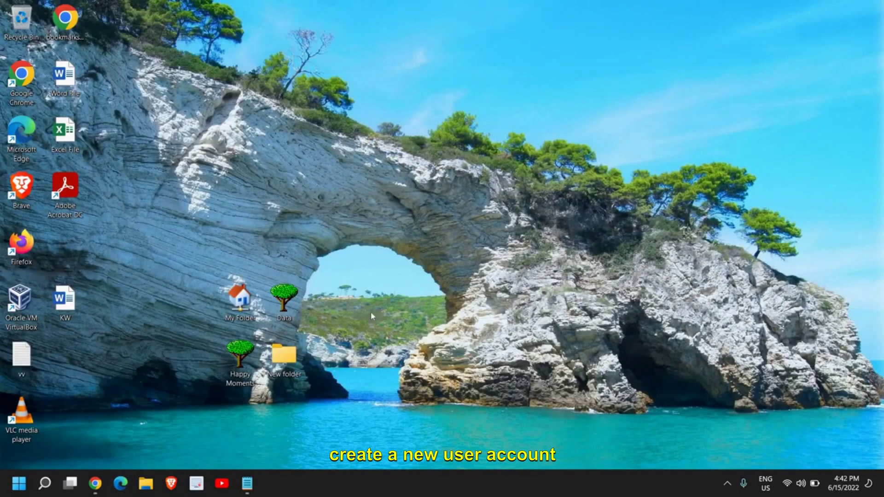
left_click(44, 483)
type("user")
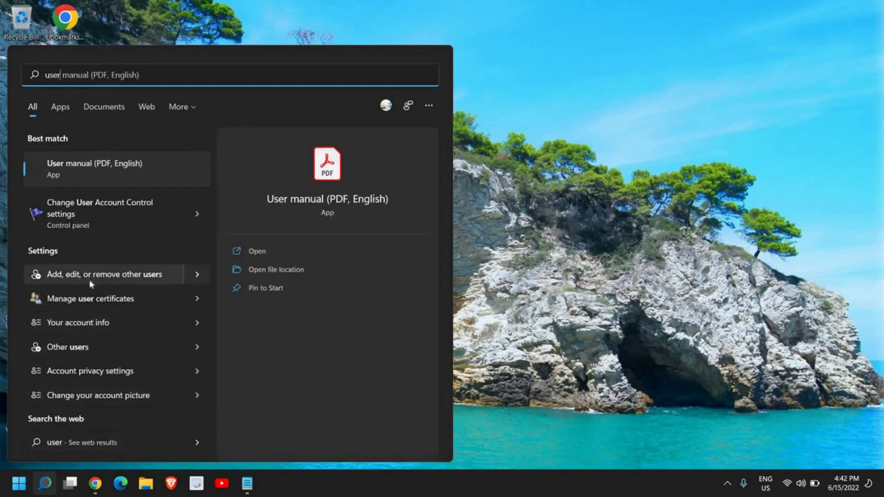
left_click(118, 278)
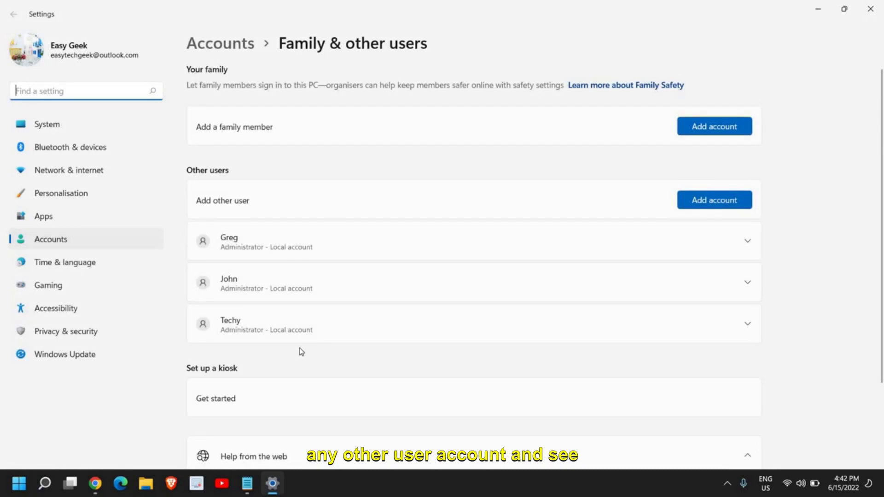
left_click(880, 14)
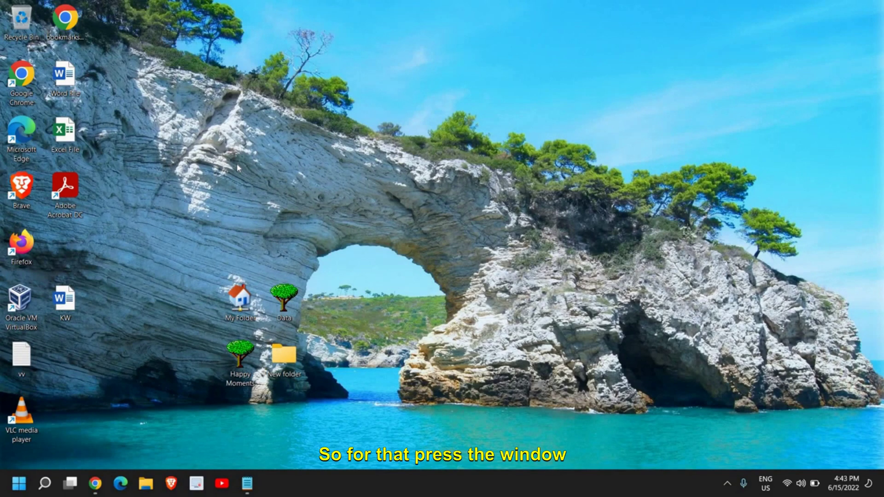
Step: Run APPWIZ.CPL from the Run dialog to open Programs and Features
key("super+r")
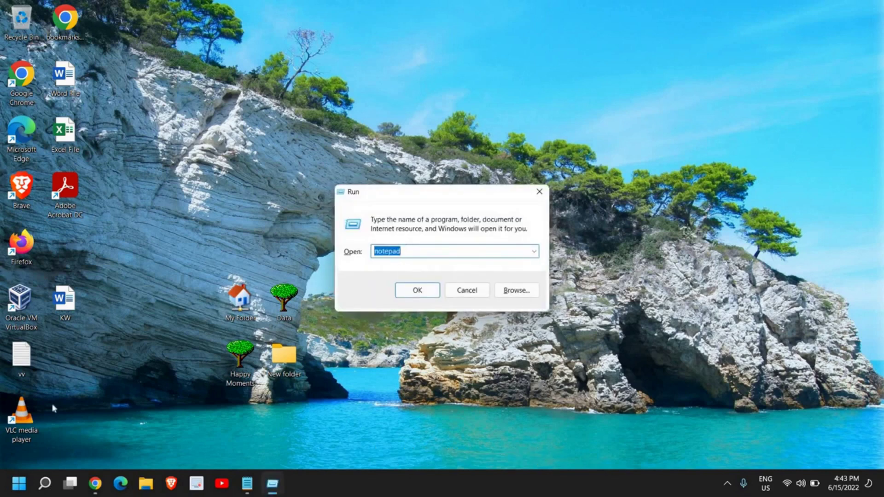
right_click(19, 483)
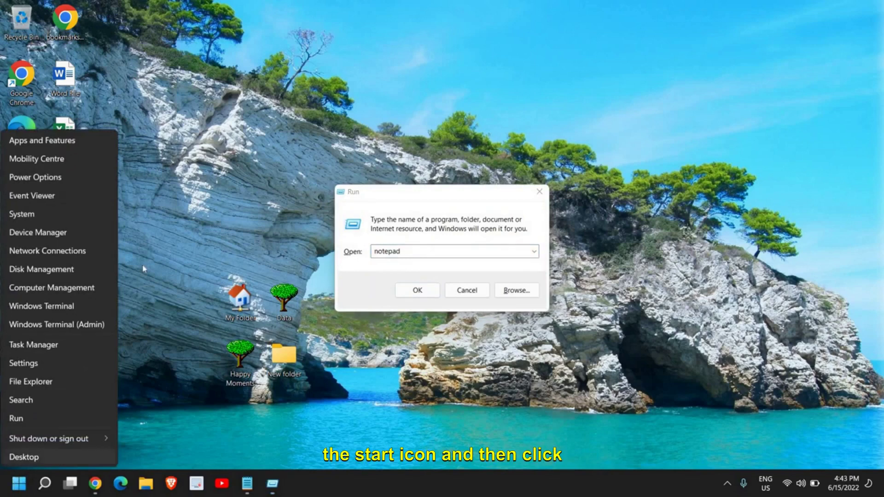
left_click(400, 246)
type("app")
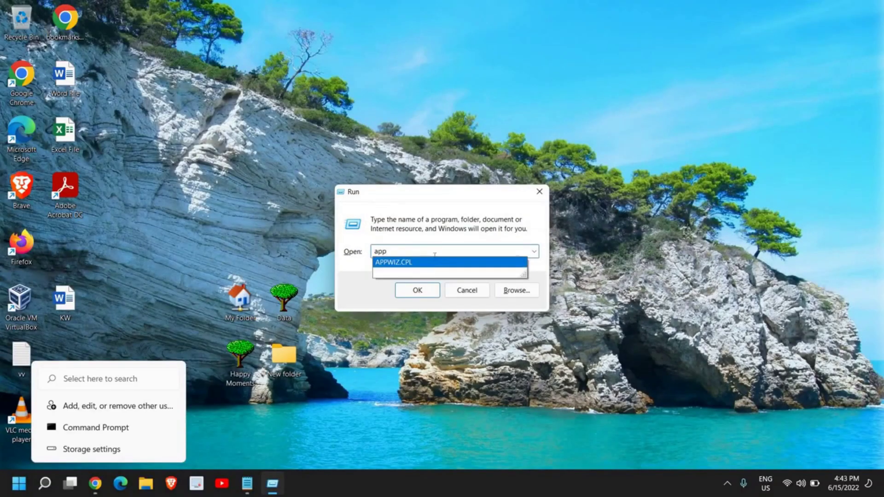
left_click(435, 276)
left_click(424, 265)
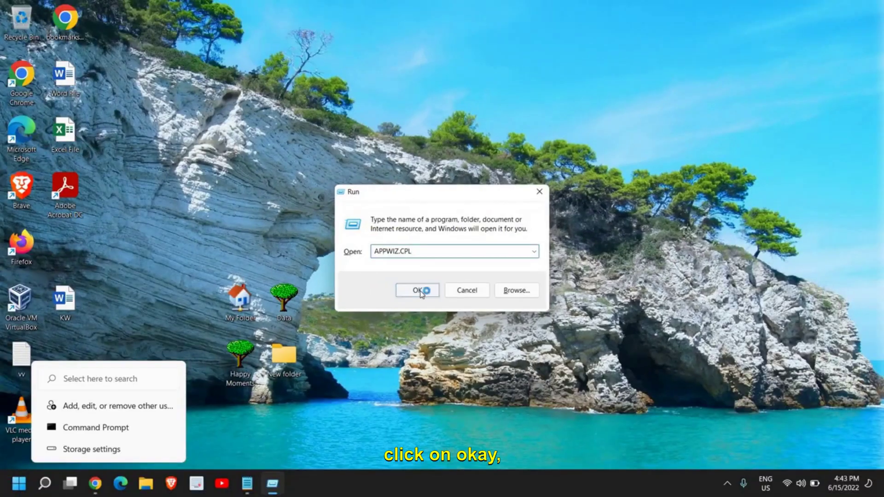
left_click(346, 315)
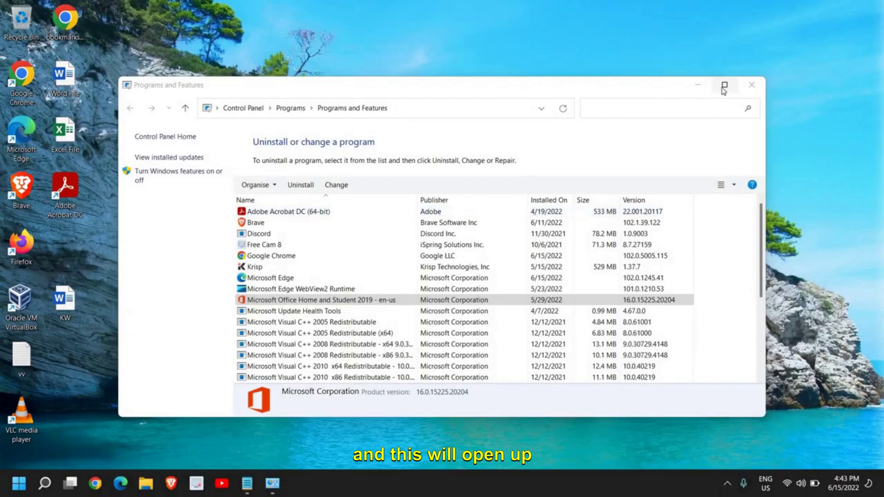
Step: Maximize Programs and Features, select Google Chrome, minimize the window, and launch Edge
left_click(725, 87)
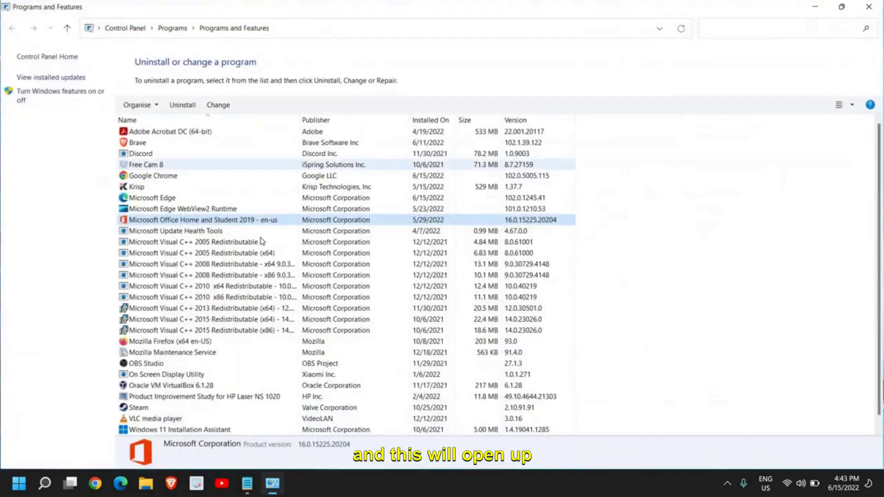
scroll(216, 320, "down", 1)
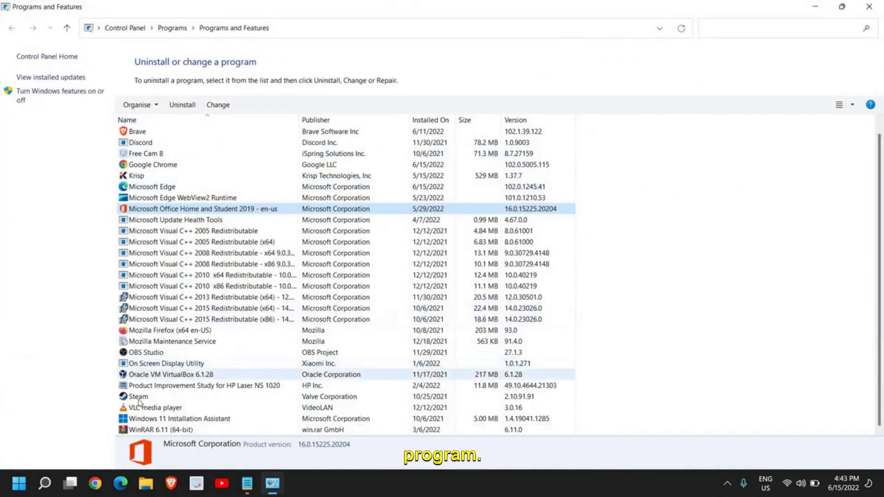
left_click(153, 165)
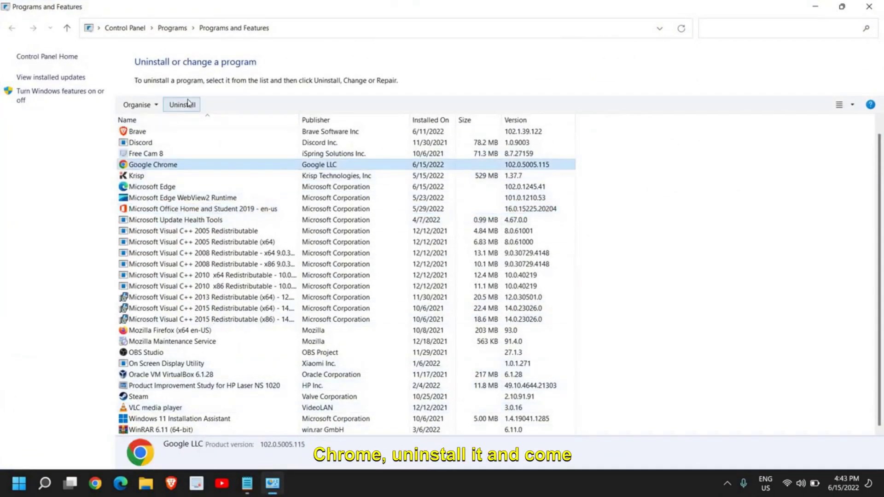
left_click(815, 6)
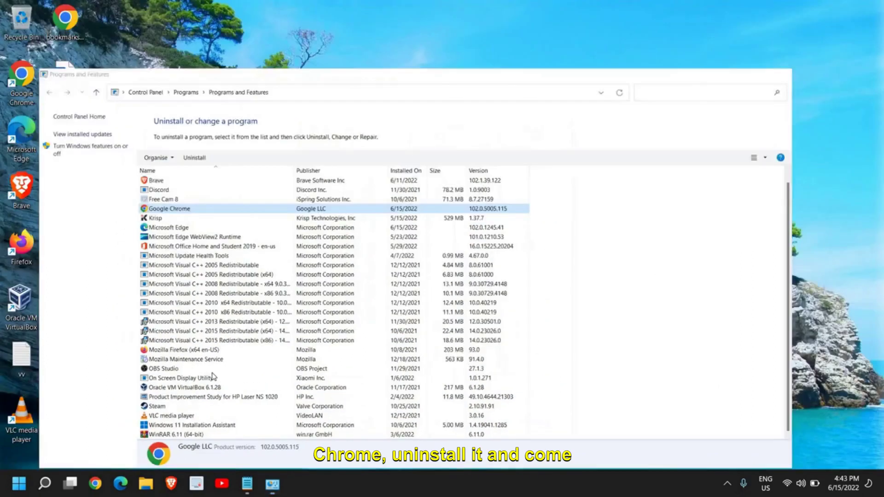
left_click(121, 483)
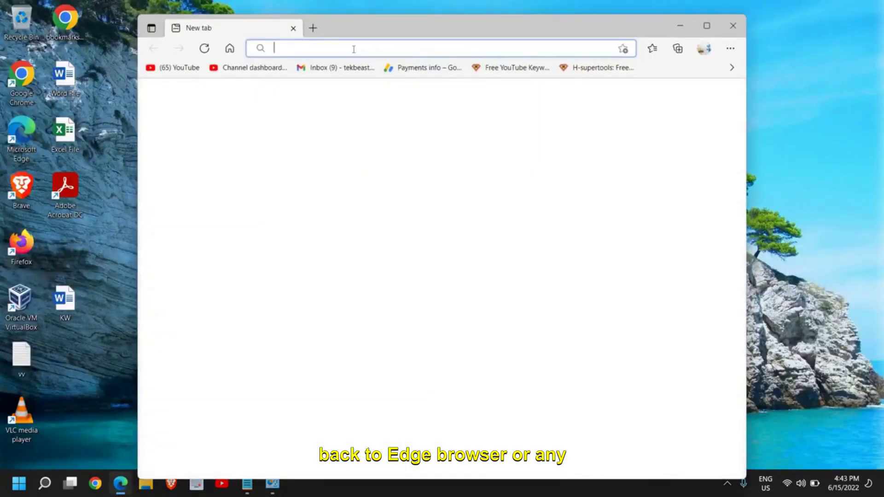
Step: Load google.com/chrome in Edge, dismiss the Edge promotion popup, and close the browser
type("gooo")
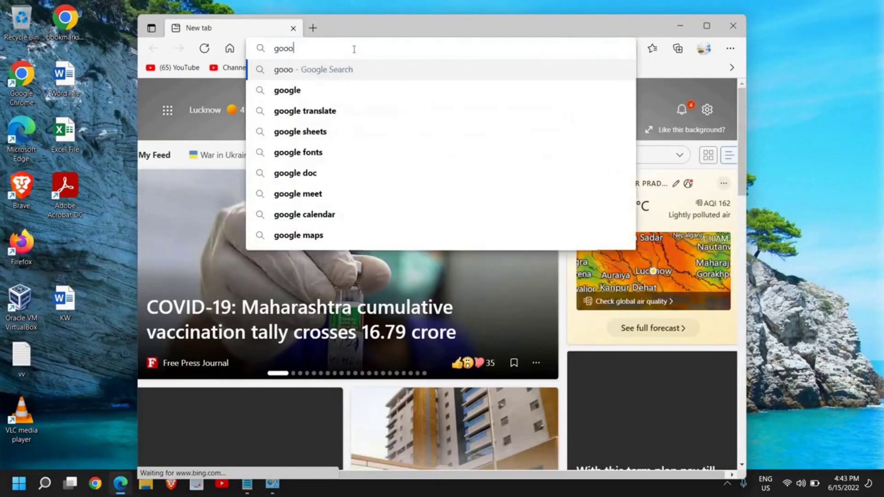
key("BackSpace")
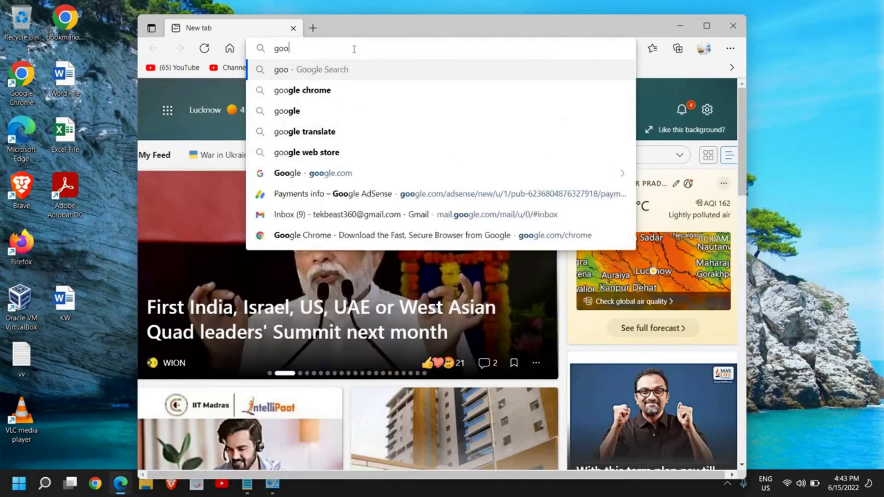
type("gle.com")
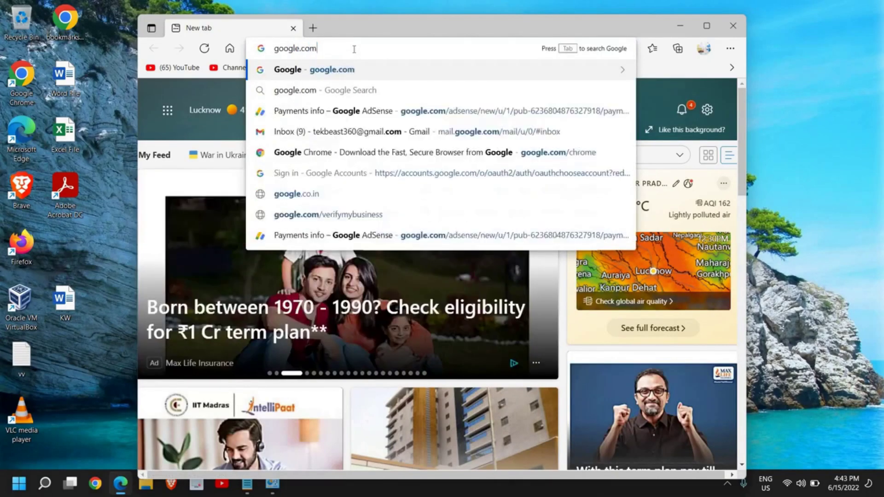
type("/chro")
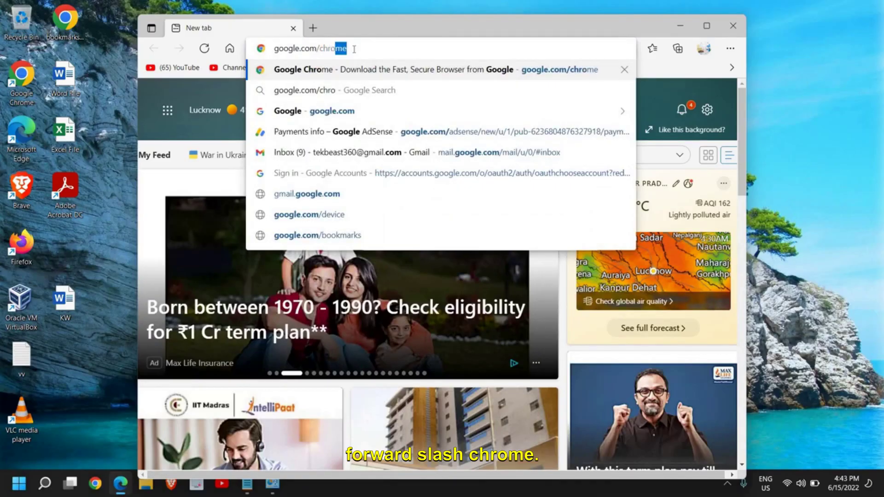
key("Return")
key("super+Up")
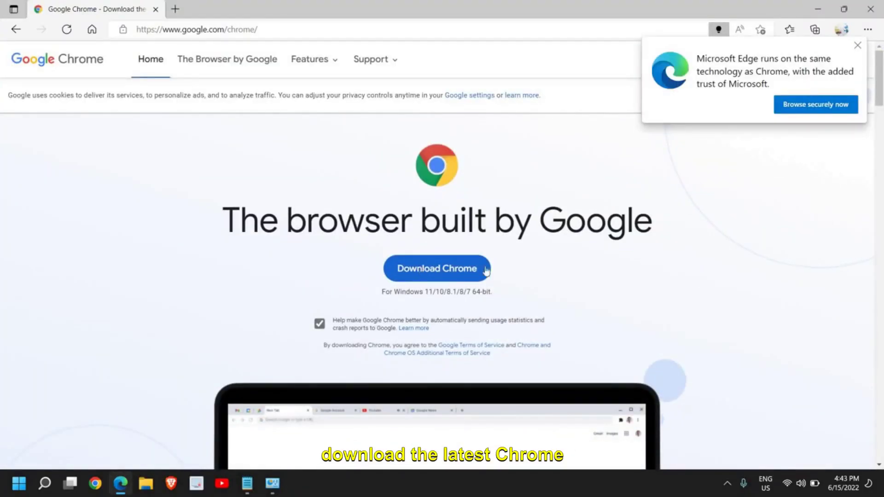
left_click(857, 46)
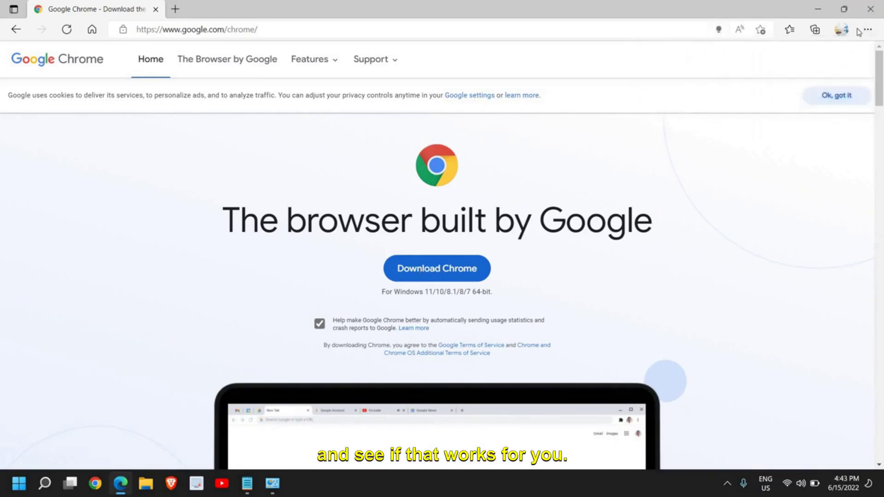
left_click(870, 9)
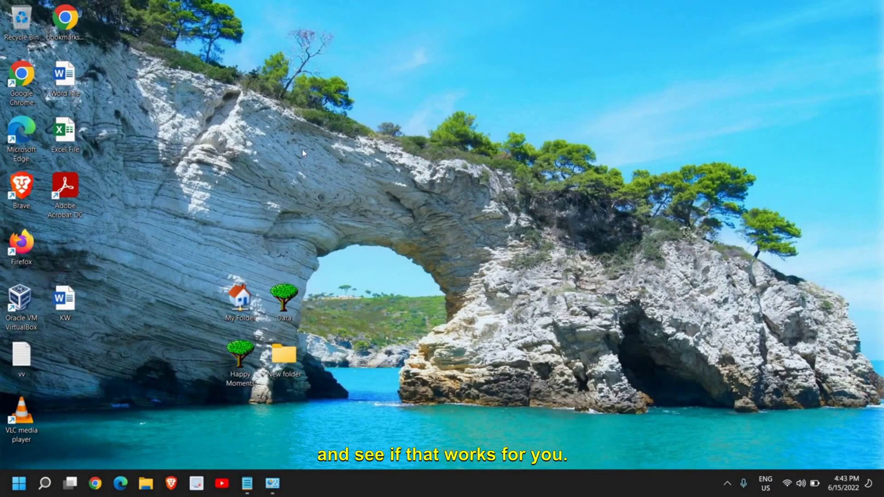